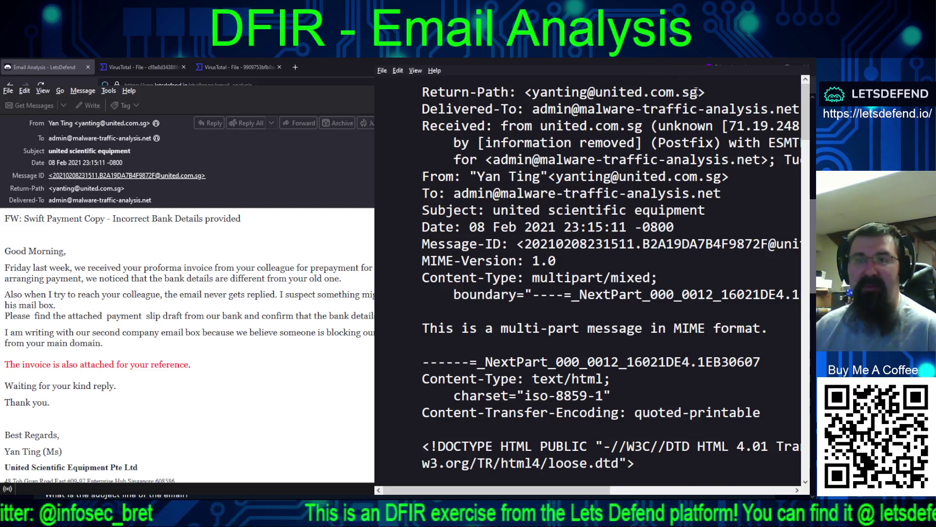
# - Copy the Return-Path address from the message source and submit it as the sending email address answer
pyautogui.moveTo(701, 92); pyautogui.dragTo(532, 96)
pyautogui.hotkey('ctrl', 'c')
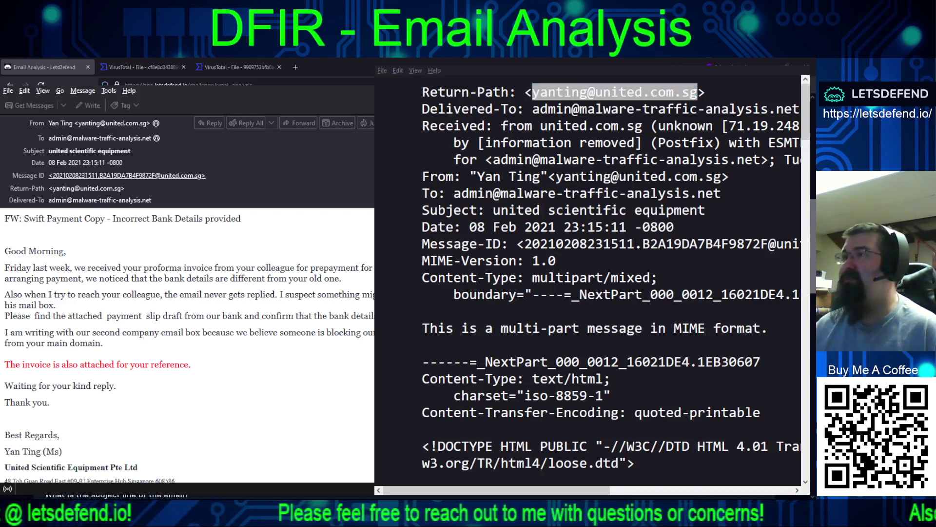
pyautogui.hotkey('alt', 'Tab')
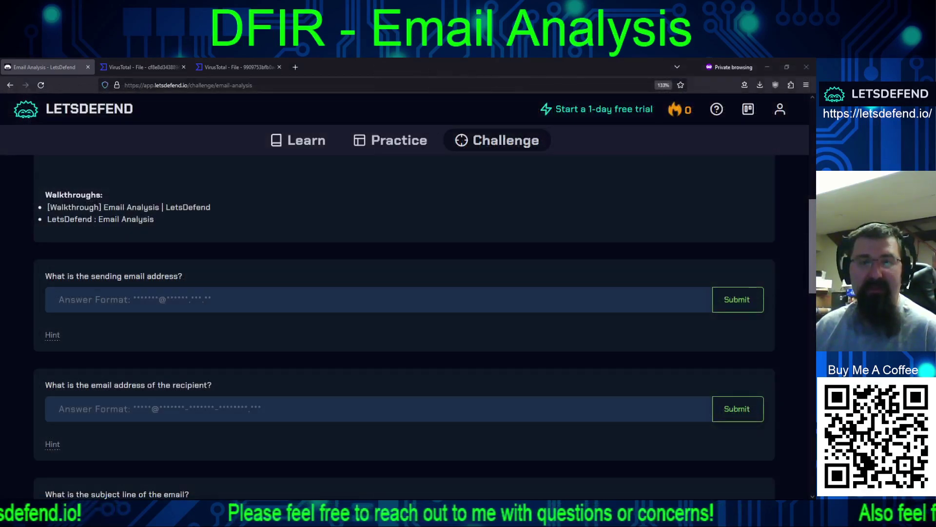
pyautogui.click(143, 303)
pyautogui.hotkey('ctrl', 'v')
pyautogui.click(736, 299)
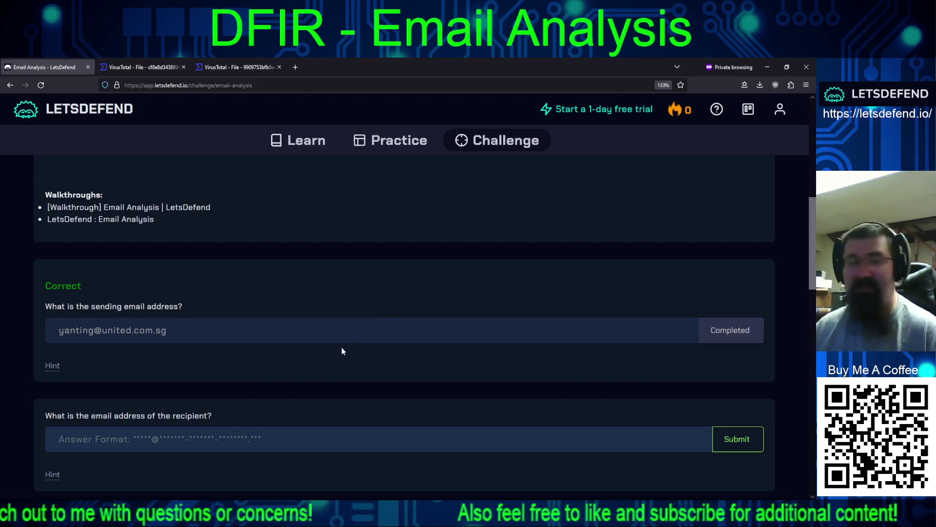
# - Submit the recipient's email address from the message header as the recipient answer
pyautogui.scroll(-3, 277, 355)
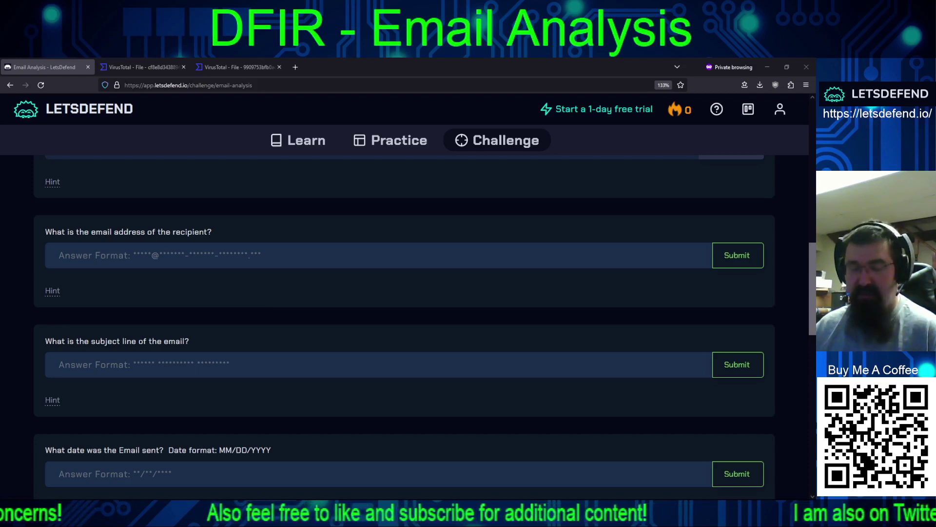
pyautogui.click(187, 255)
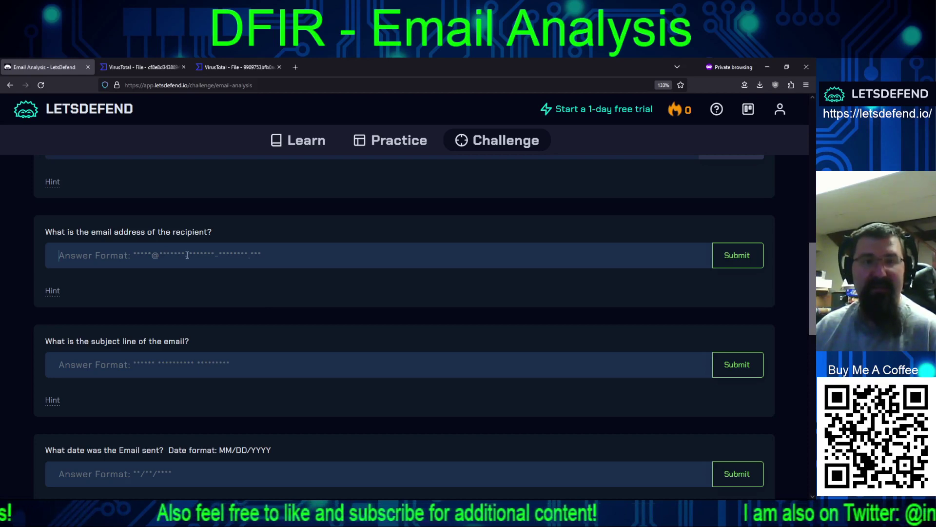
pyautogui.hotkey('ctrl', 'v')
pyautogui.click(724, 256)
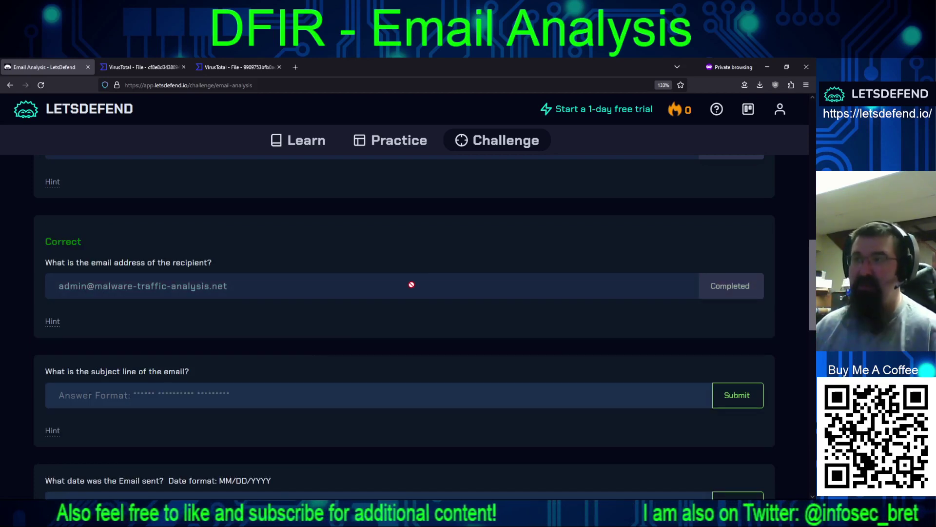
# - Submit "united scientific equipment" as the answer for the email's subject line
pyautogui.scroll(-4, 302, 339)
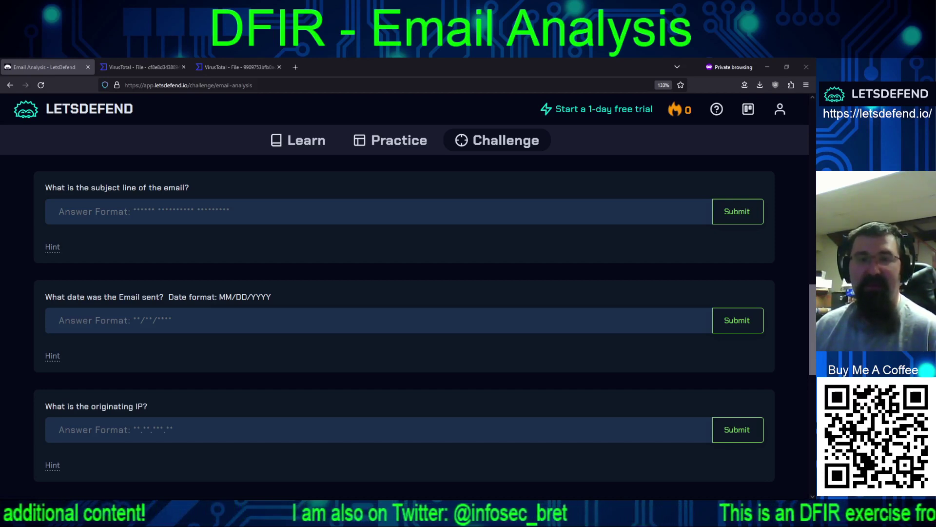
pyautogui.click(329, 221)
pyautogui.write('united scientific equipment')
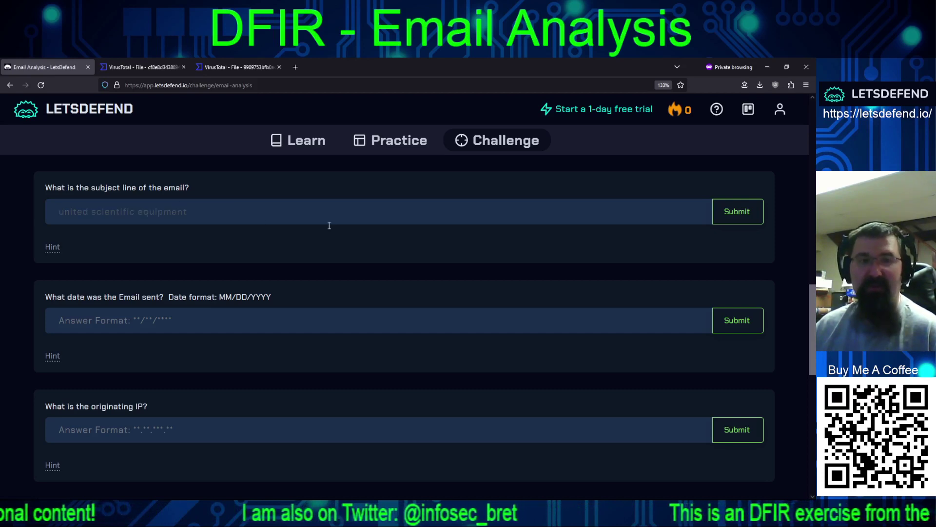
pyautogui.click(729, 212)
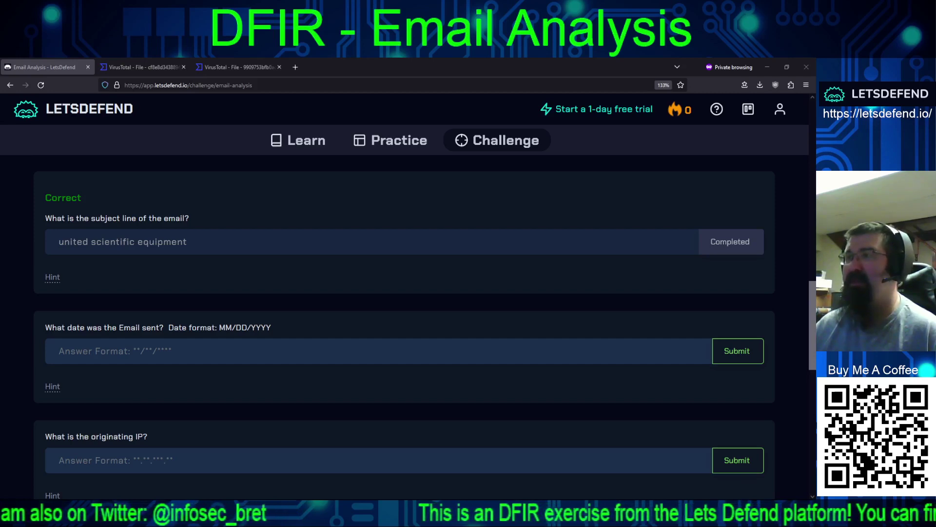
# - Find the Date line in the message source and submit 8 February 2021 as the sent date in MM/DD/YYYY format
pyautogui.hotkey('alt', 'Tab')
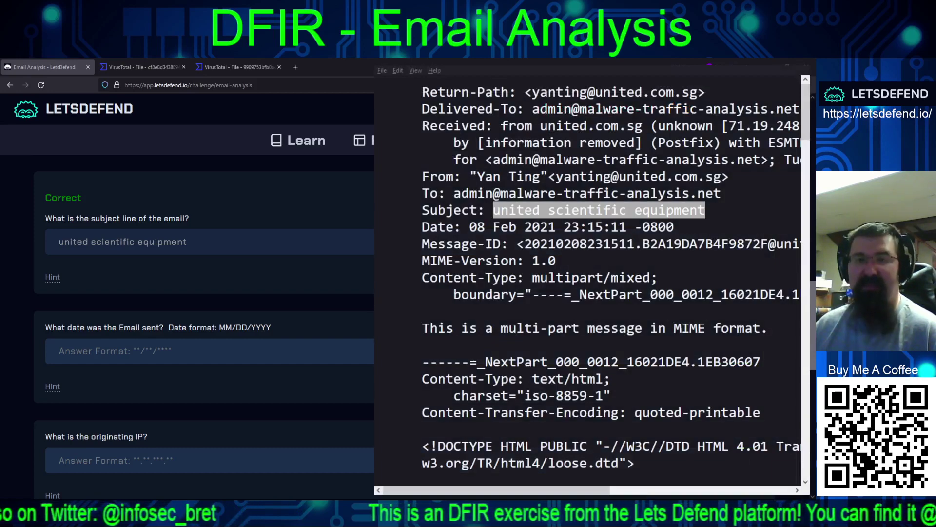
pyautogui.click(618, 217)
pyautogui.moveTo(626, 228); pyautogui.dragTo(471, 232)
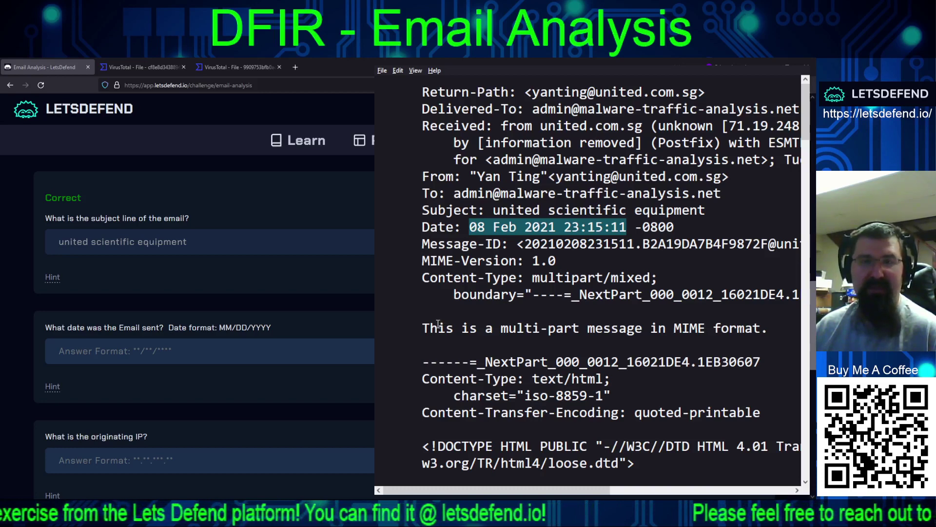
pyautogui.click(216, 347)
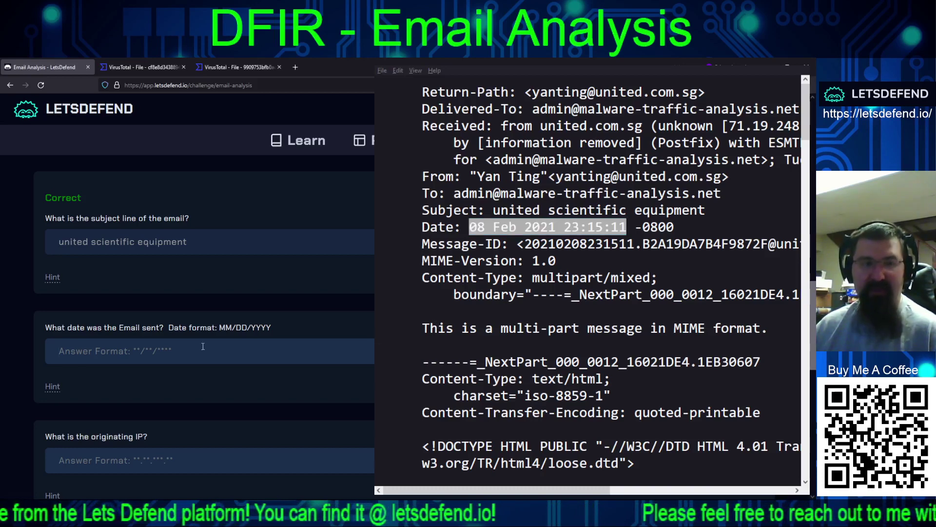
pyautogui.write('02/08')
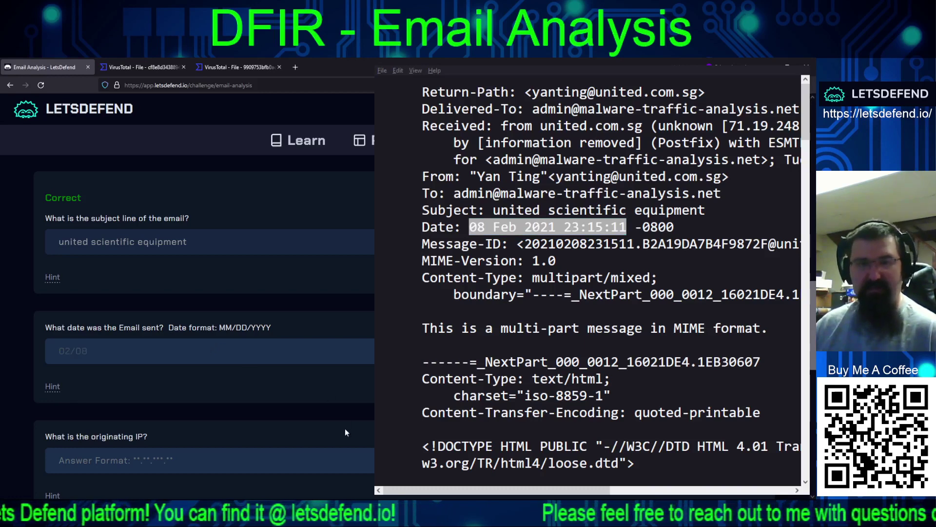
pyautogui.hotkey('alt', 'Tab')
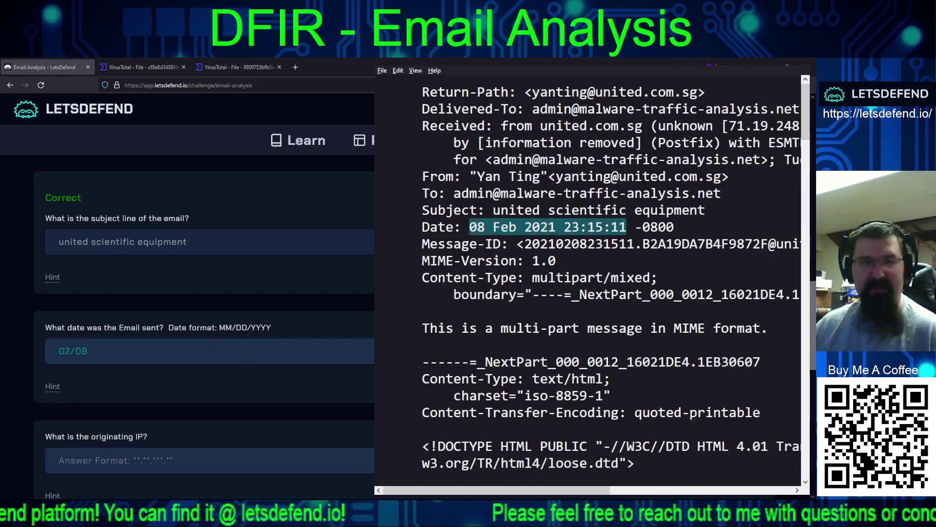
pyautogui.click(164, 349)
pyautogui.write('/2021')
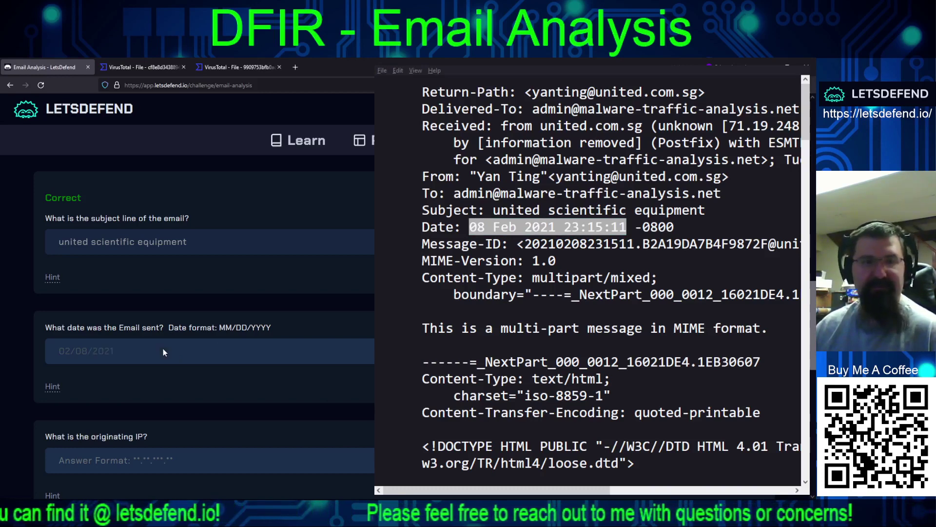
pyautogui.press('Return')
# - Widen and reposition the message source window so the full Received header lines are readable
pyautogui.scroll(-4, 197, 331)
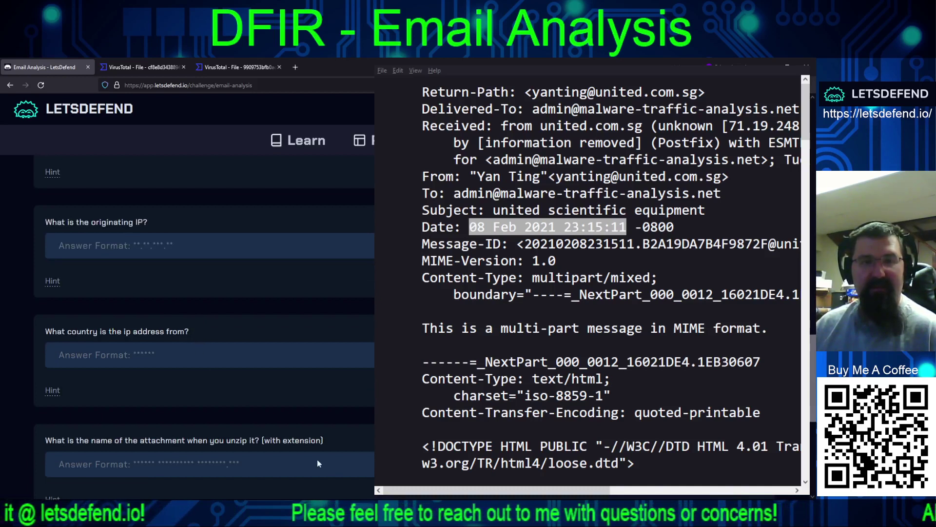
pyautogui.hotkey('alt', 'Tab')
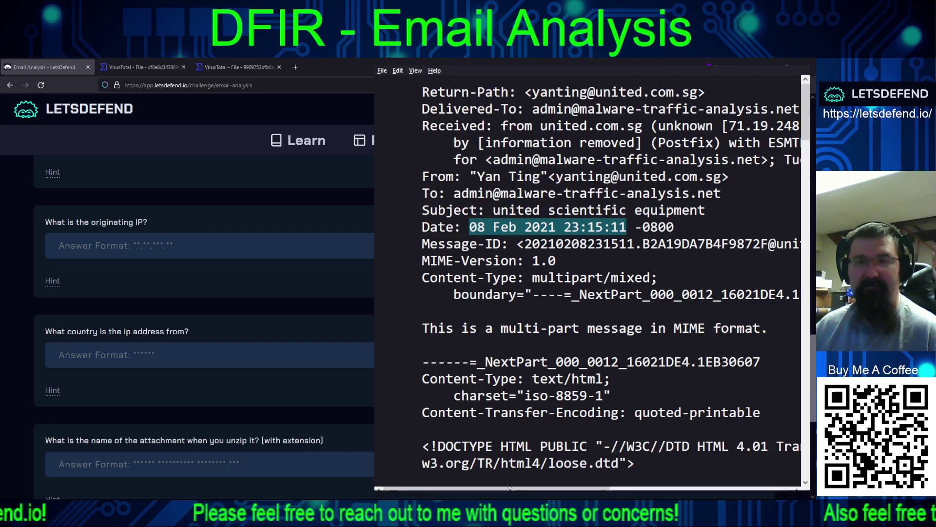
pyautogui.moveTo(507, 487); pyautogui.dragTo(666, 489)
pyautogui.moveTo(376, 249); pyautogui.dragTo(377, 247)
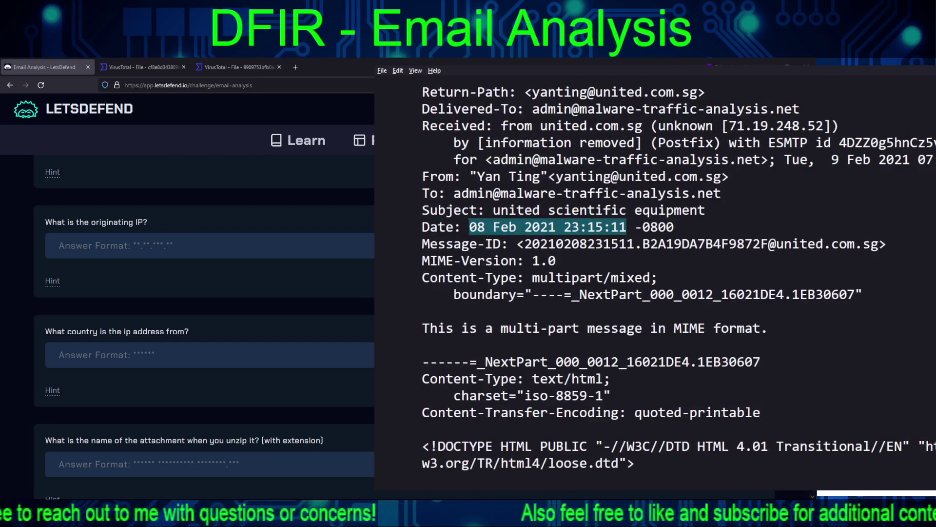
pyautogui.hotkey('alt', 'Tab')
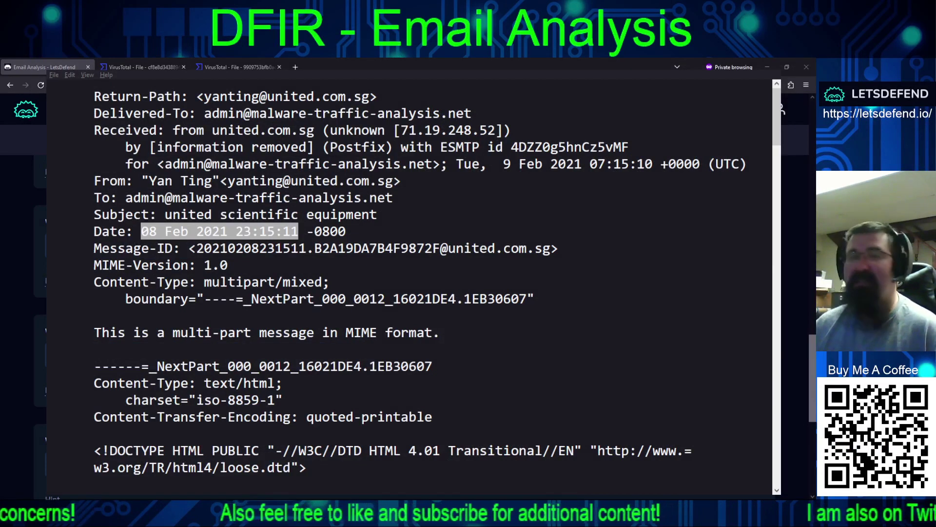
# - Copy 71.19.248.52 from the Received header and submit it as the originating IP answer
pyautogui.click(433, 203)
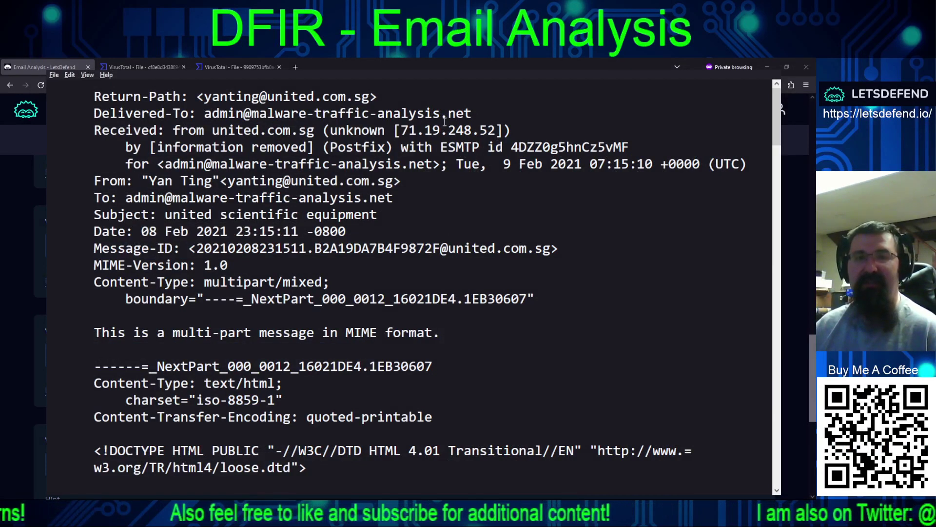
pyautogui.moveTo(495, 130); pyautogui.dragTo(394, 130)
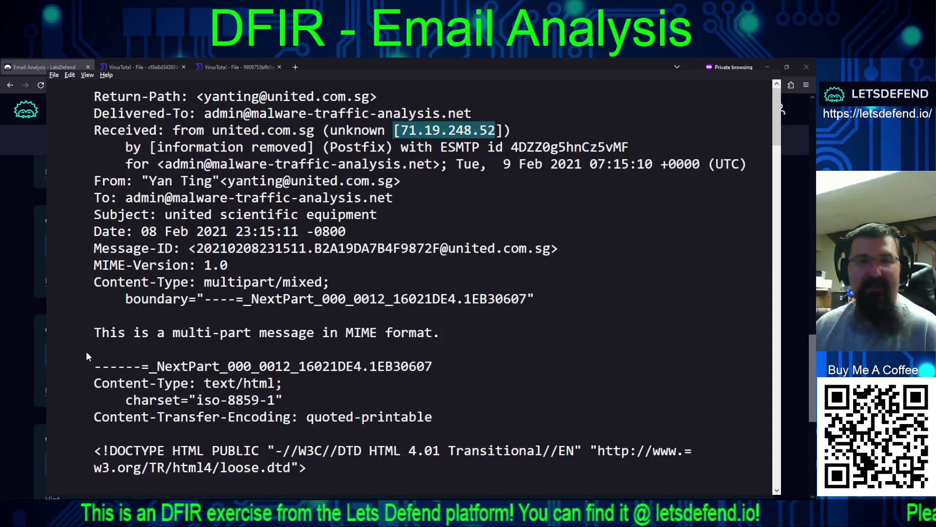
pyautogui.click(366, 176)
pyautogui.moveTo(399, 130); pyautogui.dragTo(495, 130)
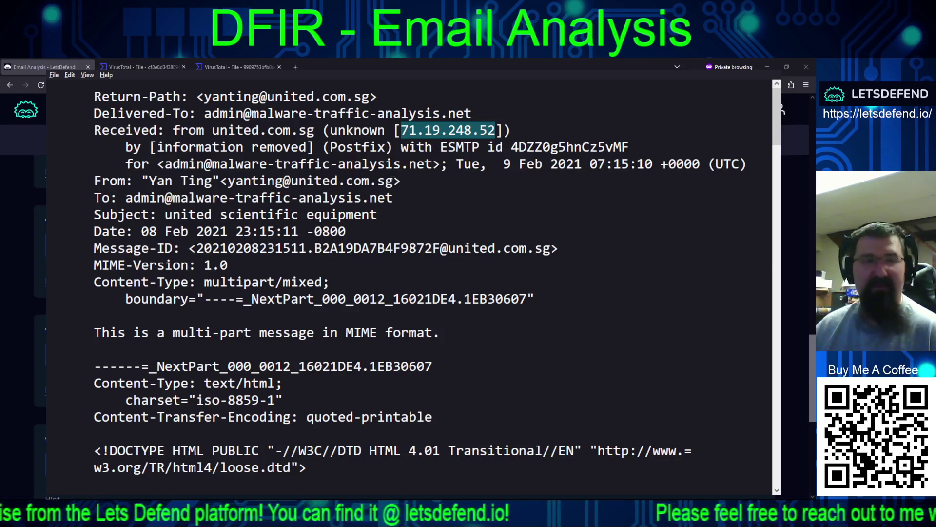
pyautogui.hotkey('alt', 'Tab')
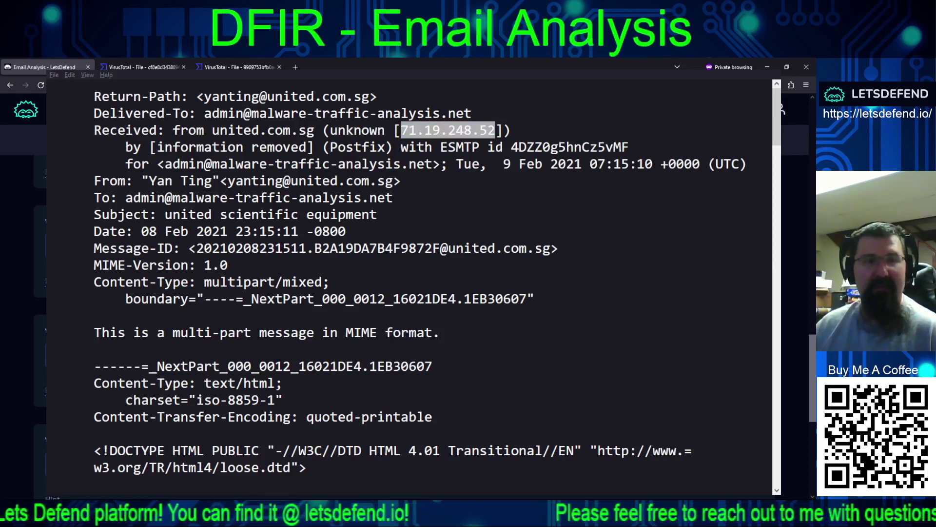
pyautogui.scroll(2, 429, 293)
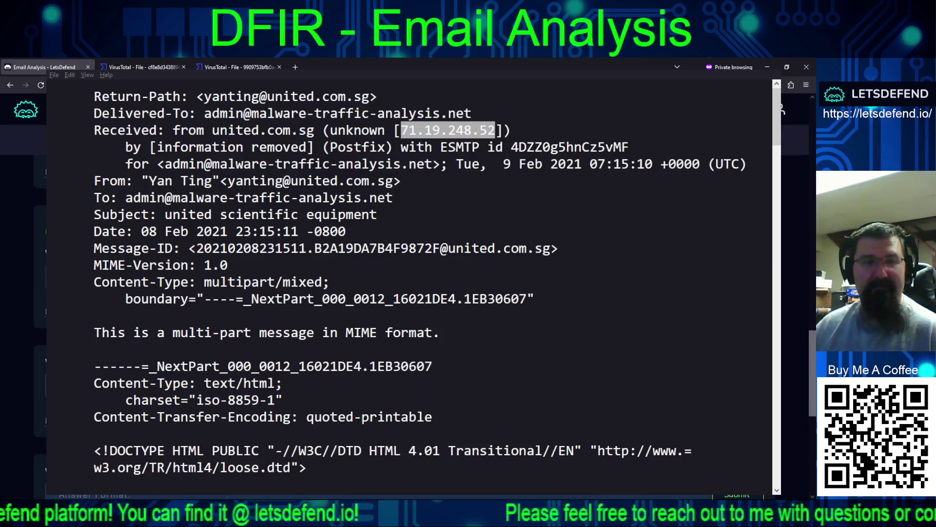
# - Open Talos Intelligence and MXToolbox in separate new browser tabs
pyautogui.hotkey('ctrl', 't')
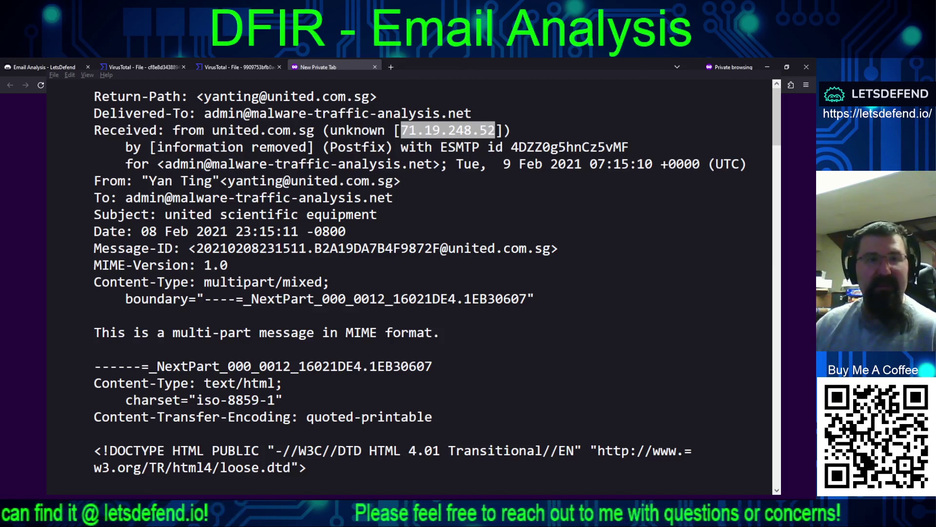
pyautogui.press('Return')
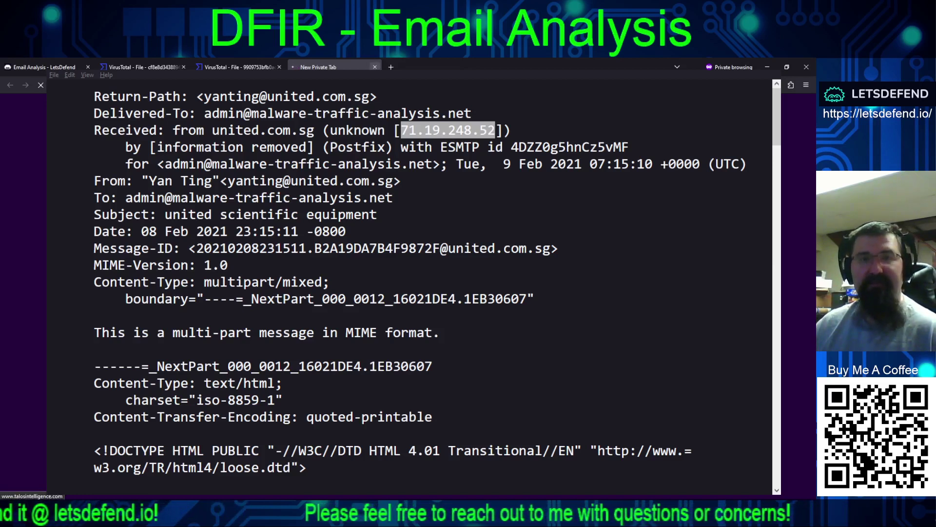
pyautogui.click(390, 67)
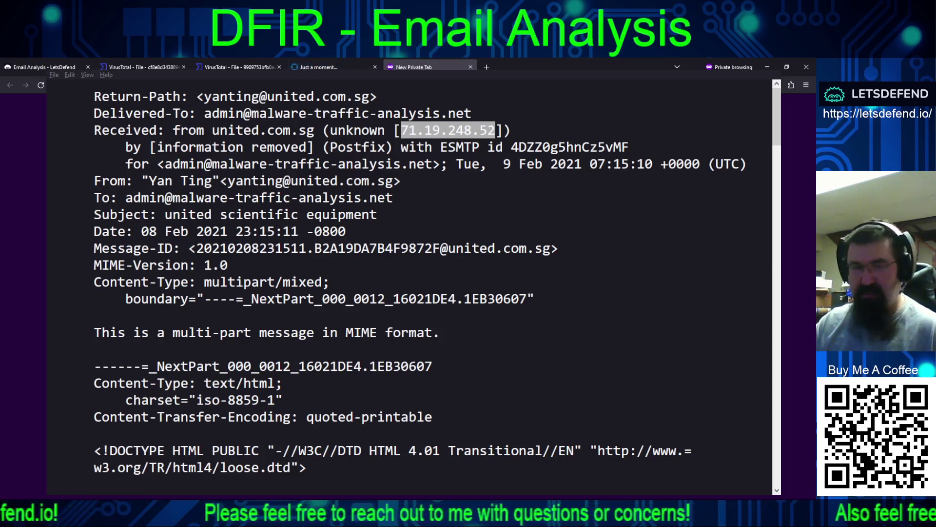
pyautogui.press('Return')
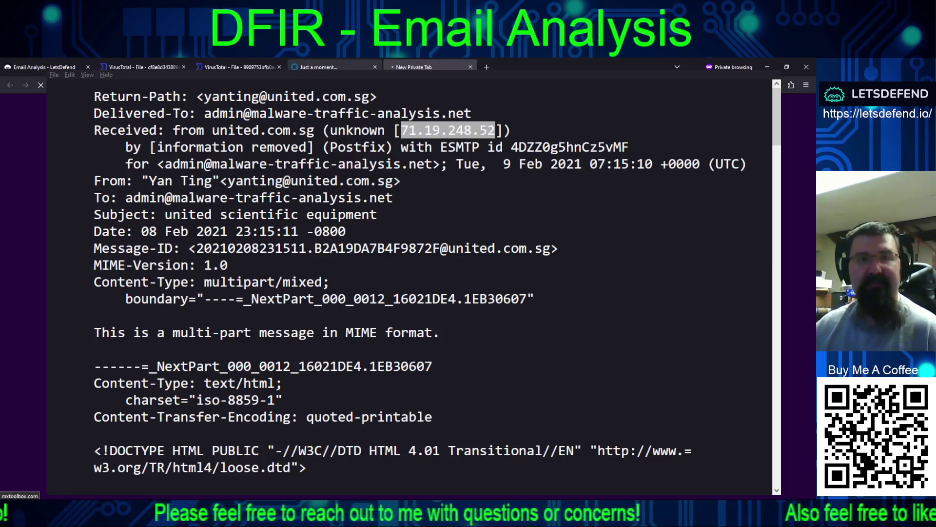
# - Look up the reputation of the originating IP in Talos Intelligence
pyautogui.click(334, 68)
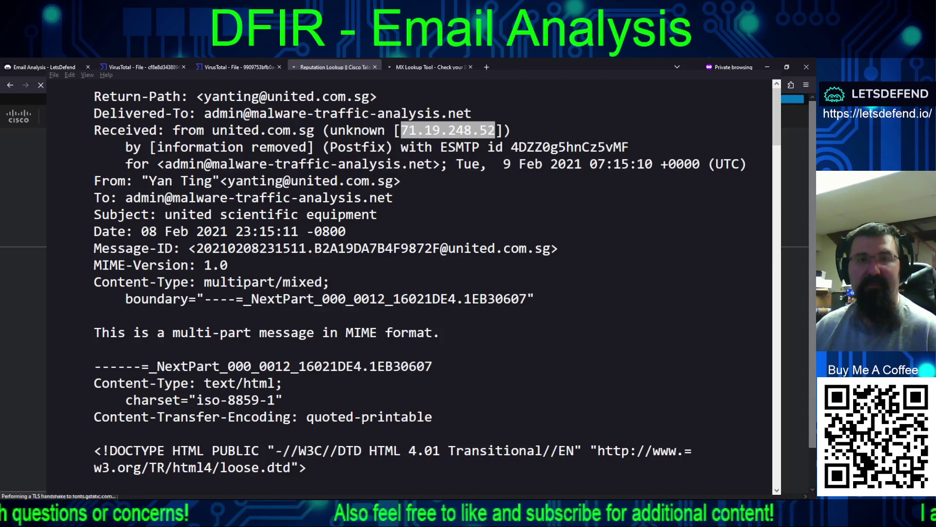
pyautogui.press('Return')
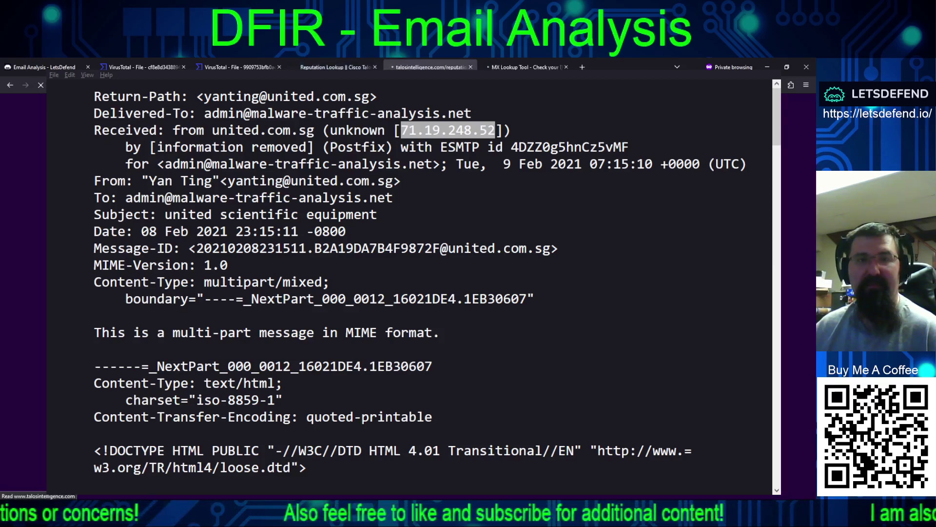